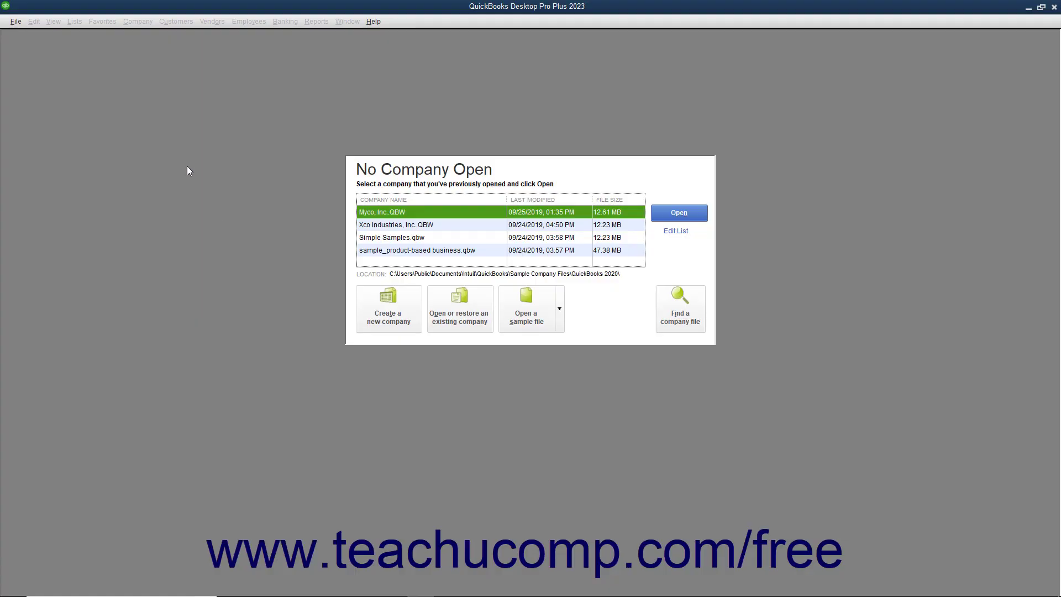
Step: Show the File menu's company file commands, then close it without choosing any
click(18, 23)
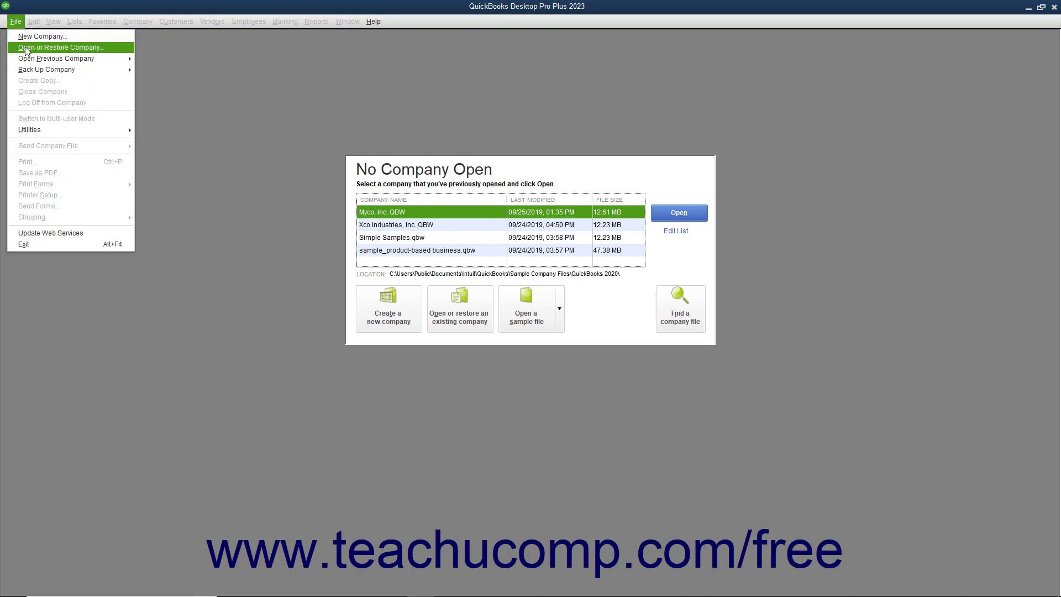
click(325, 81)
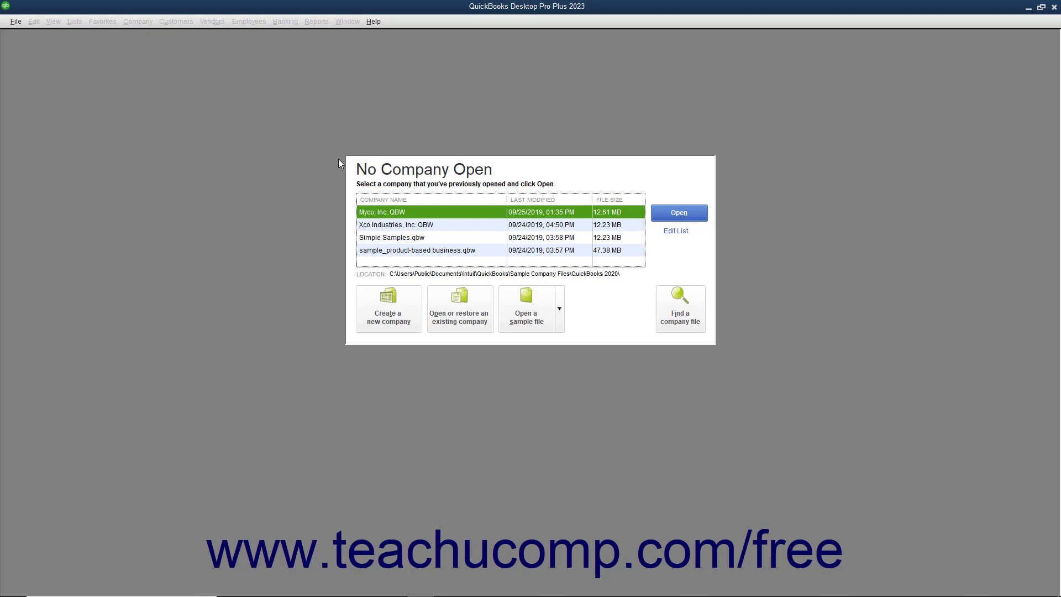
Step: Launch the Open or Restore Company wizard from the No Company Open window
click(448, 319)
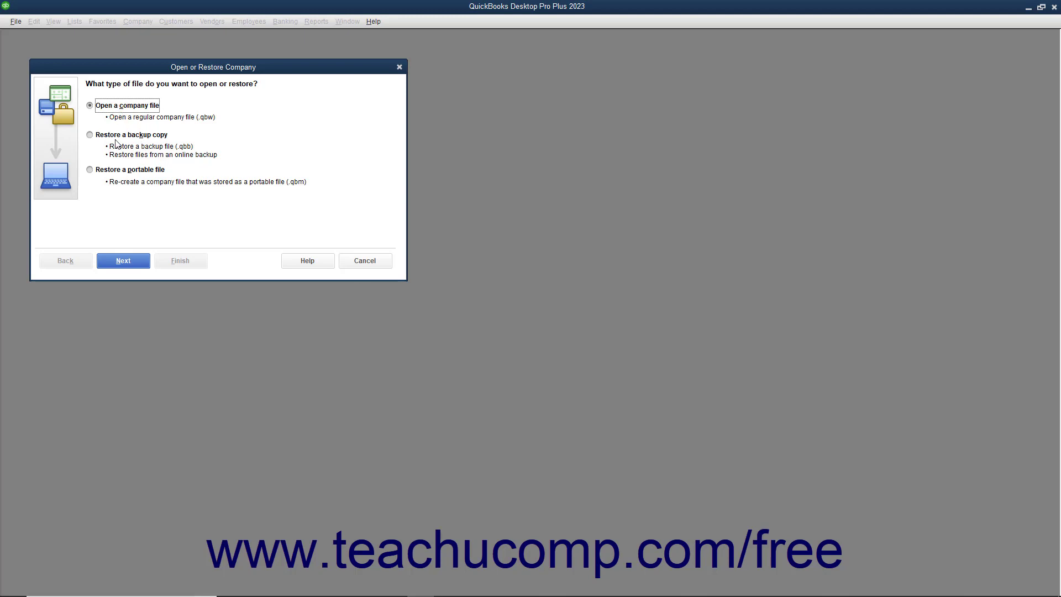
Step: Continue with 'Open a company file' and select Myco, Inc..QBW in the file browser
click(119, 259)
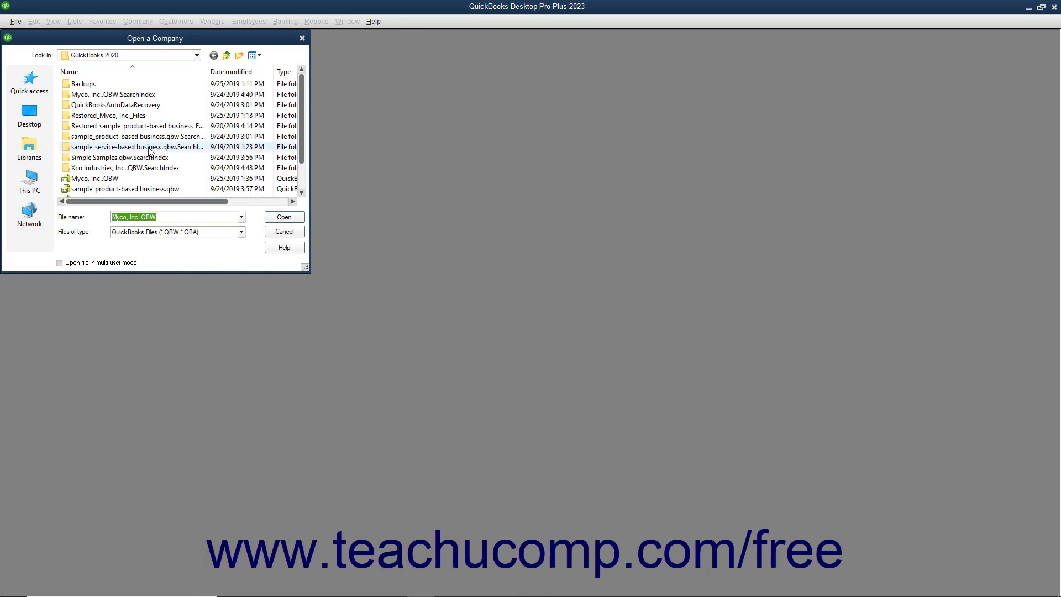
click(100, 178)
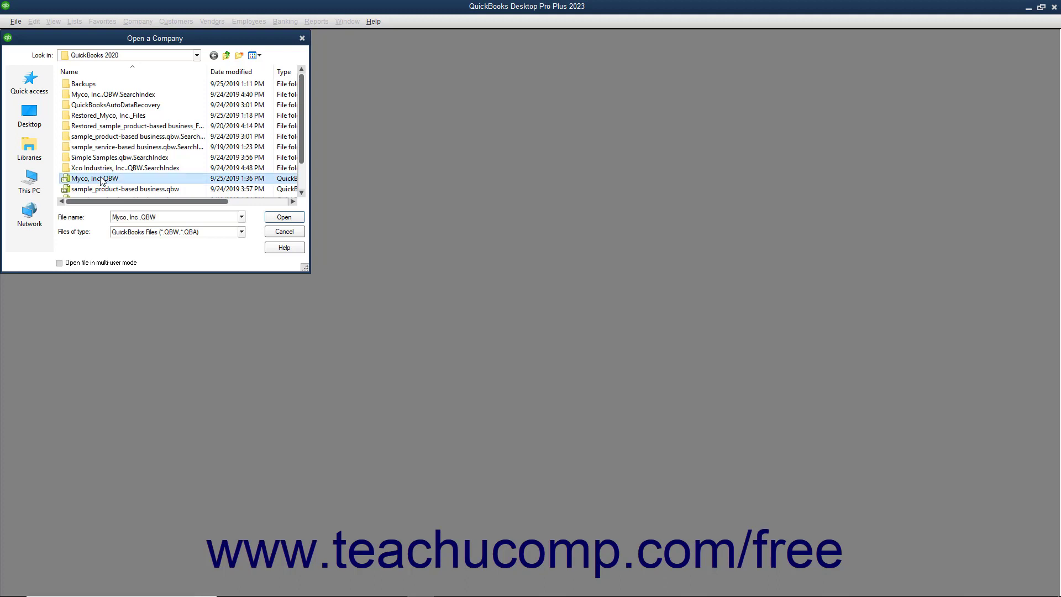